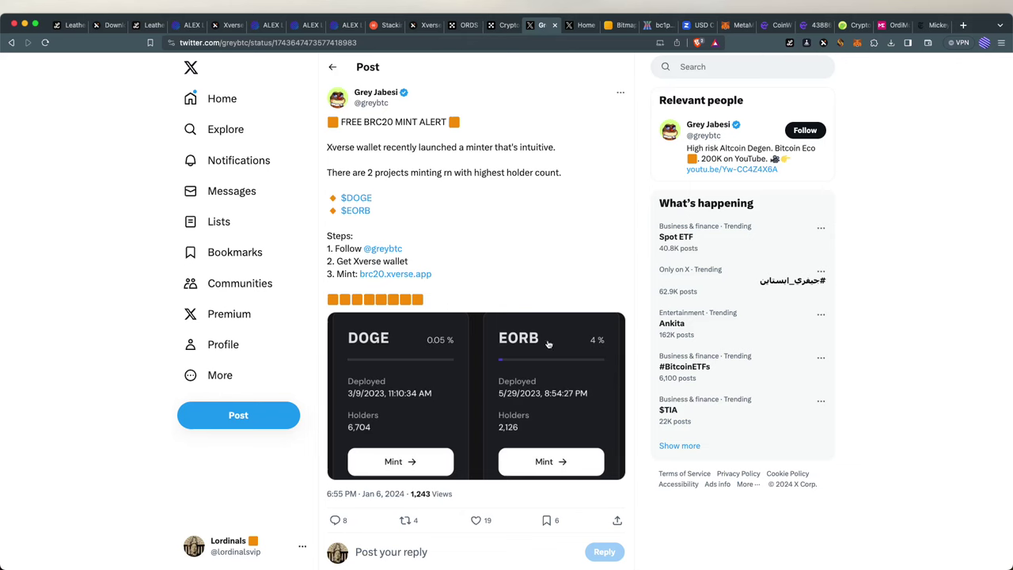
- Open the brc20.xverse.app link from the tweet in a new tab and switch to it
{"action": "double_click", "coordinate": [405, 277]}
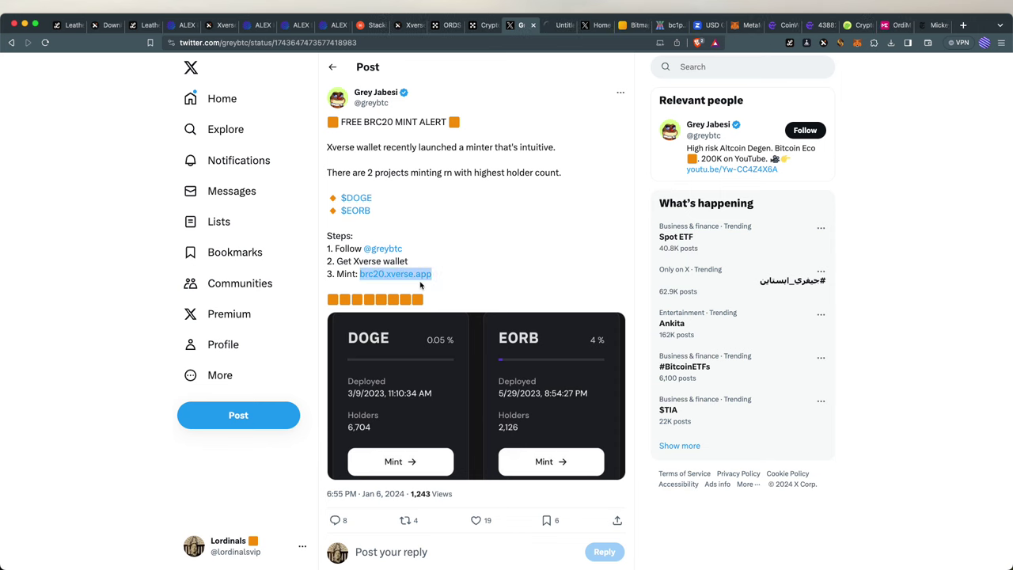
{"action": "left_click", "coordinate": [407, 277]}
{"action": "left_click", "coordinate": [557, 28]}
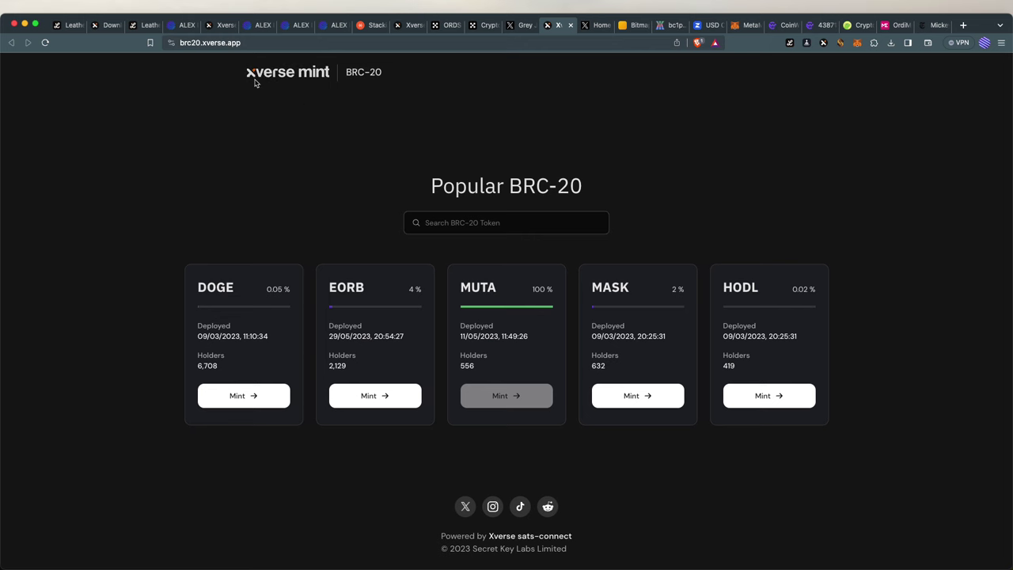
{"action": "scroll", "coordinate": [457, 220], "scroll_direction": "down", "scroll_amount": 1}
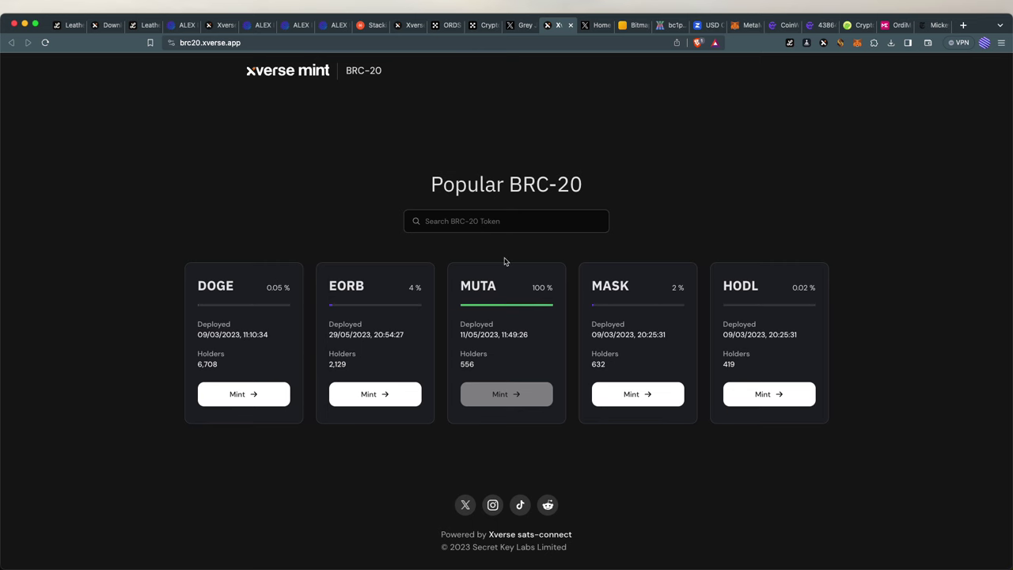
{"action": "scroll", "coordinate": [606, 212], "scroll_direction": "up", "scroll_amount": 1}
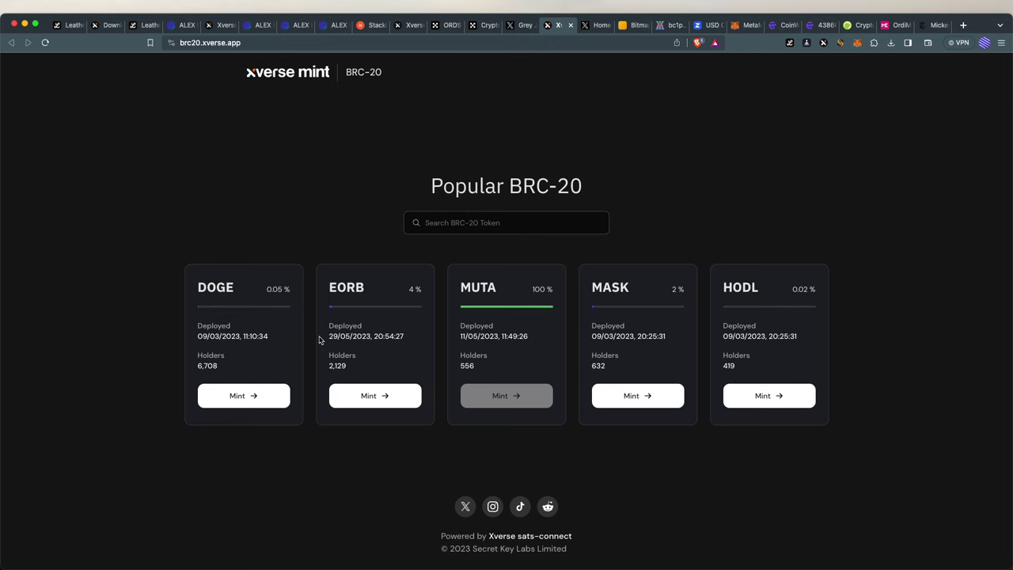
- Open the EORB mint form and keep the amount per mint at 10
{"action": "left_click", "coordinate": [382, 405]}
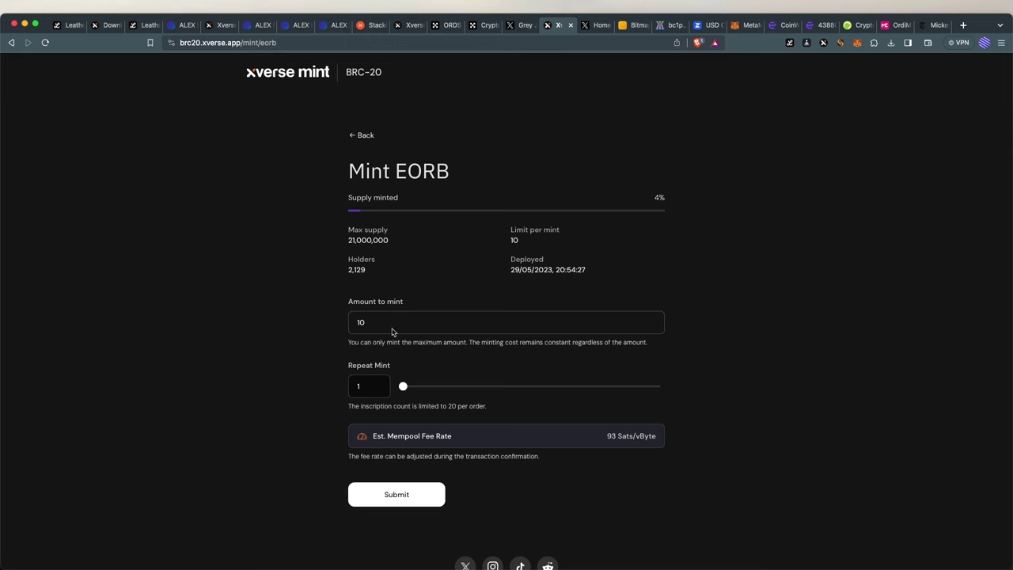
{"action": "double_click", "coordinate": [377, 325]}
{"action": "double_click", "coordinate": [413, 318]}
{"action": "left_click", "coordinate": [366, 323]}
{"action": "left_click", "coordinate": [371, 324]}
{"action": "left_click", "coordinate": [360, 323]}
{"action": "scroll", "coordinate": [531, 238], "scroll_direction": "up", "scroll_amount": 5}
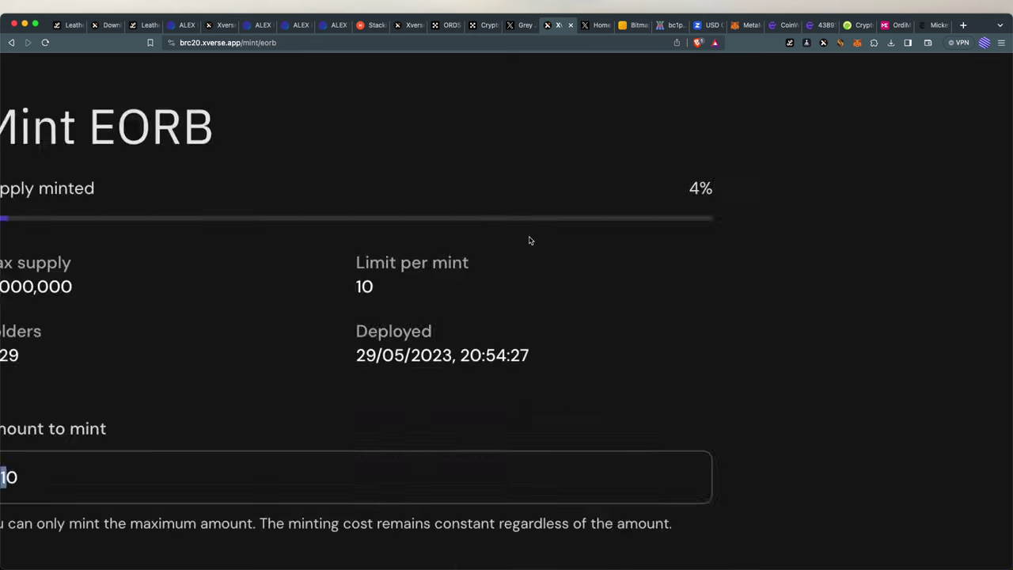
{"action": "scroll", "coordinate": [316, 288], "scroll_direction": "down", "scroll_amount": 5}
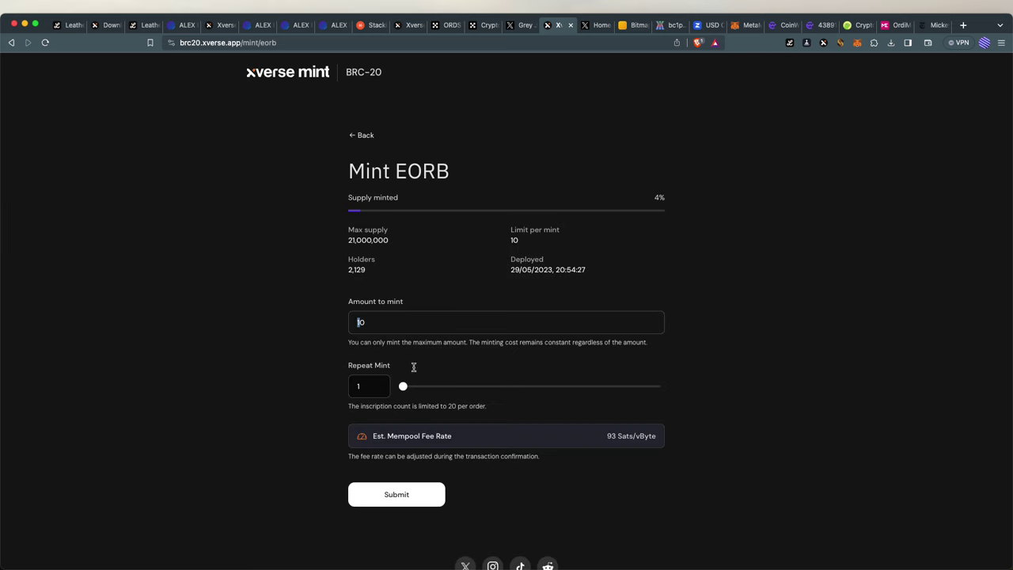
- Set Repeat Mint to 5 and submit the EORB mint order
{"action": "left_click", "coordinate": [364, 394]}
{"action": "type", "text": "5"}
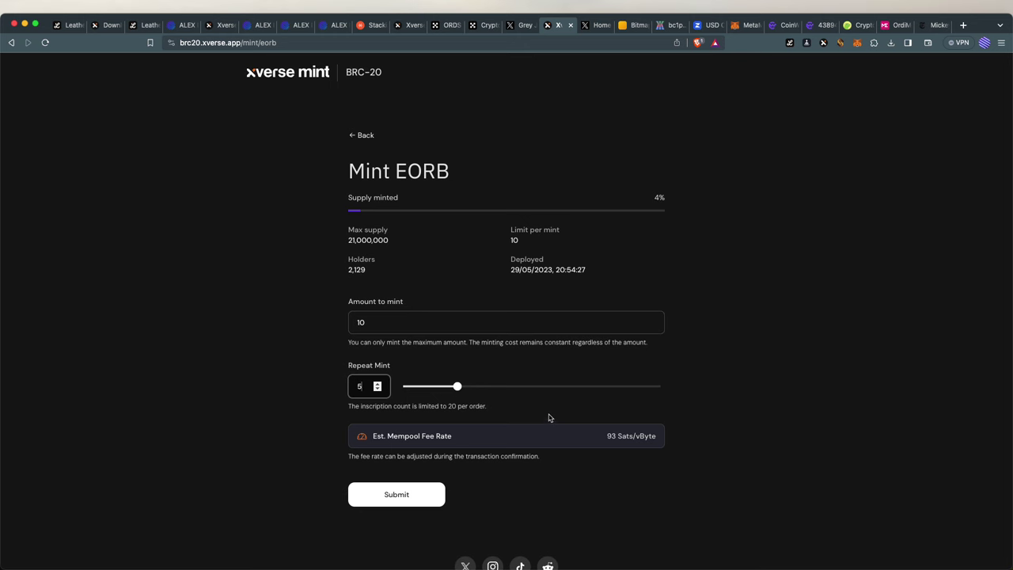
{"action": "scroll", "coordinate": [552, 418], "scroll_direction": "down", "scroll_amount": 2}
{"action": "left_click", "coordinate": [393, 439]}
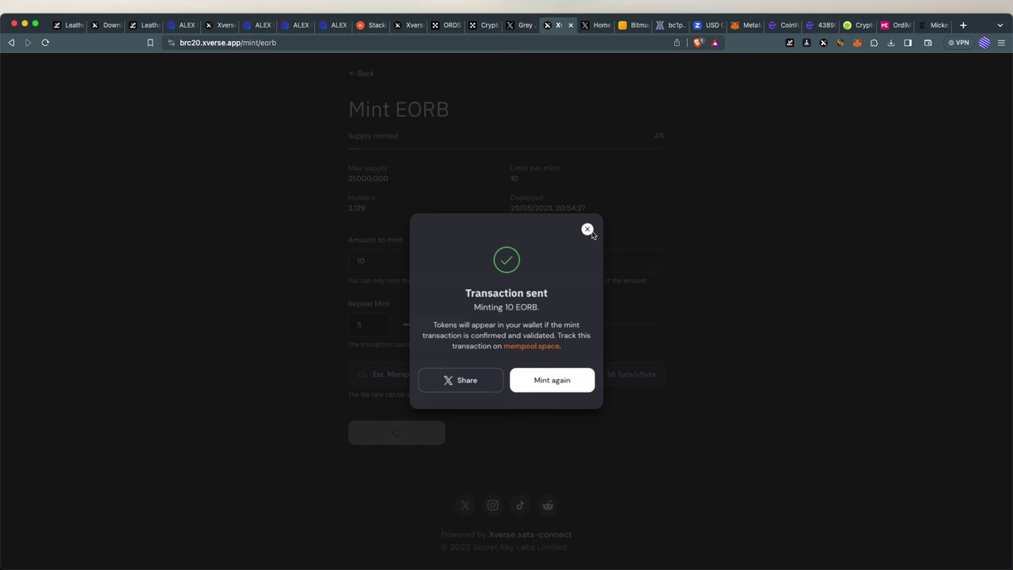
- Close the 'Transaction sent' confirmation for the 10 EORB mint
{"action": "left_click", "coordinate": [587, 230]}
{"action": "scroll", "coordinate": [588, 233], "scroll_direction": "up", "scroll_amount": 2}
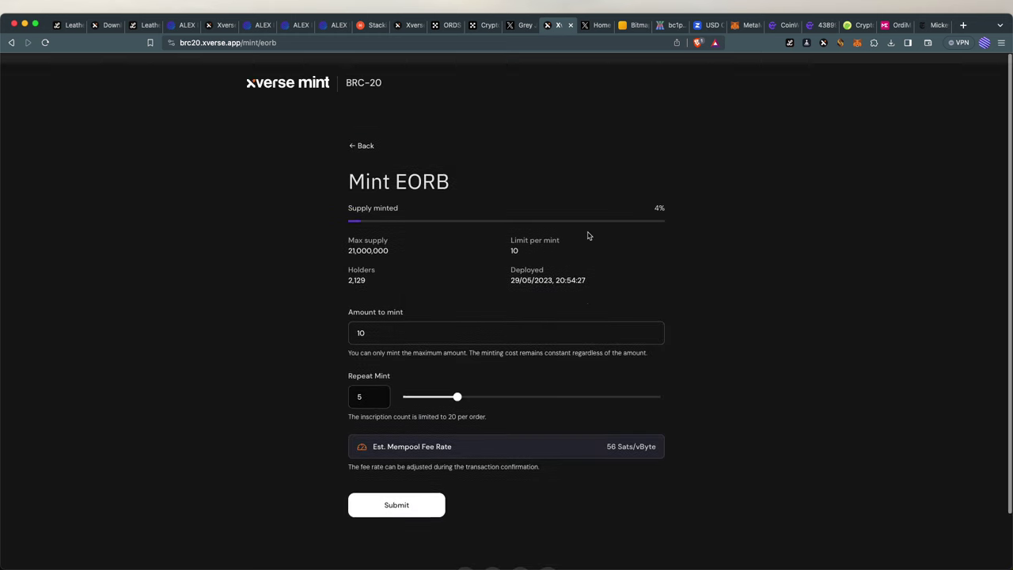
- Search the BRC-20 list for JBLE, NODE and COIN, then return to the unfiltered list
{"action": "left_click", "coordinate": [358, 135]}
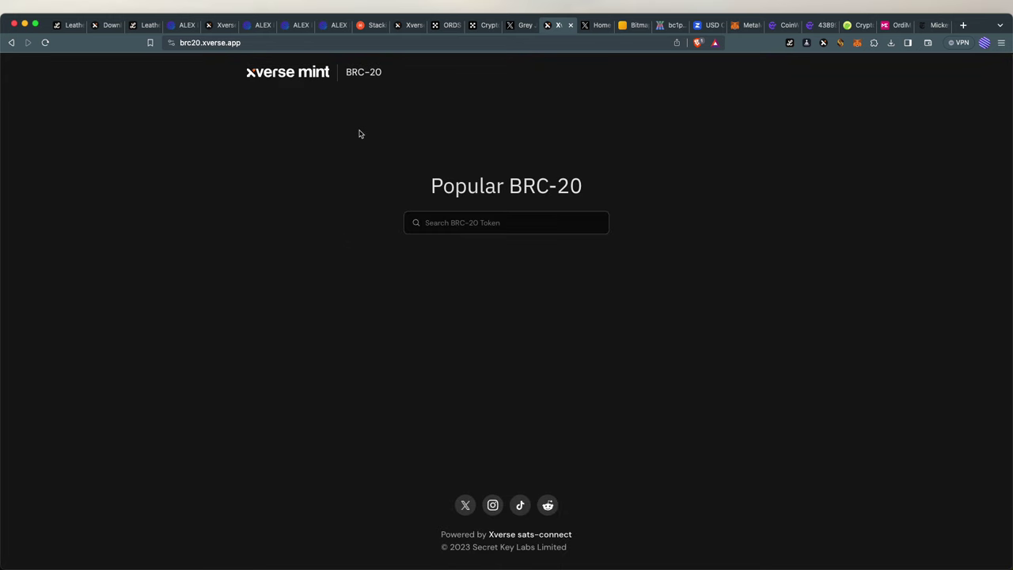
{"action": "left_click", "coordinate": [509, 219]}
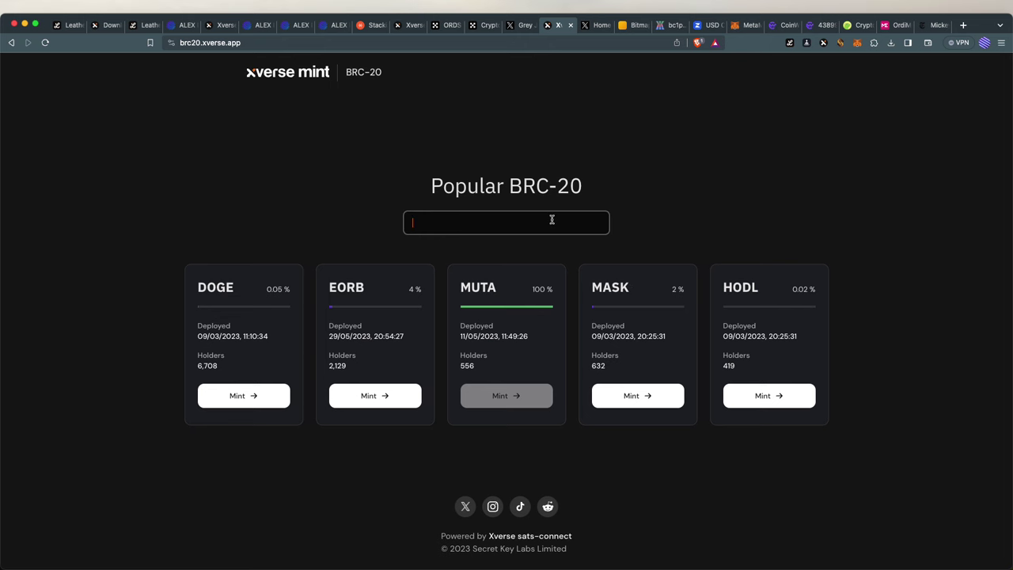
{"action": "type", "text": "JBLE"}
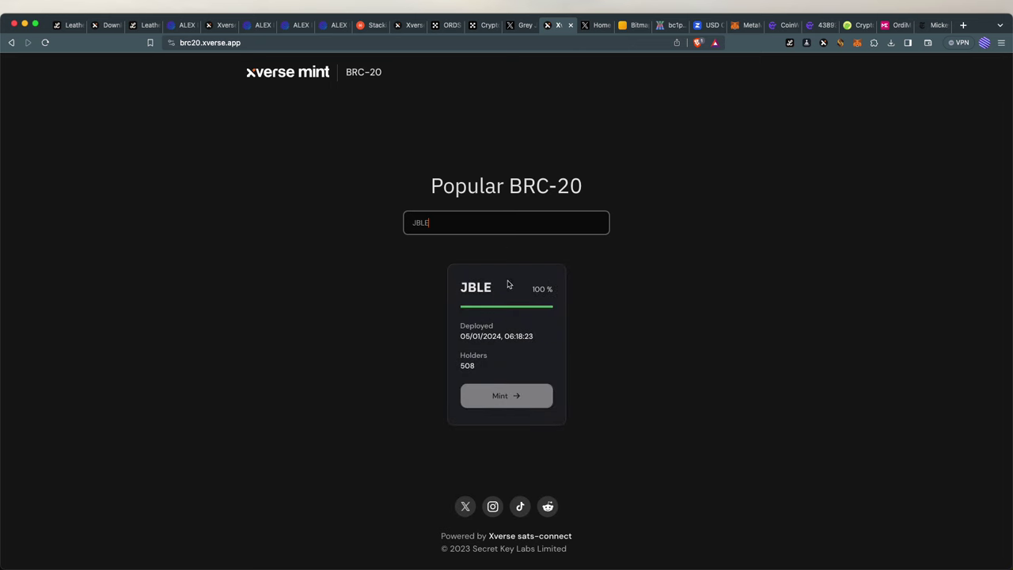
{"action": "left_click_drag", "start_coordinate": [430, 222], "coordinate": [401, 227]}
{"action": "type", "text": "NODE"}
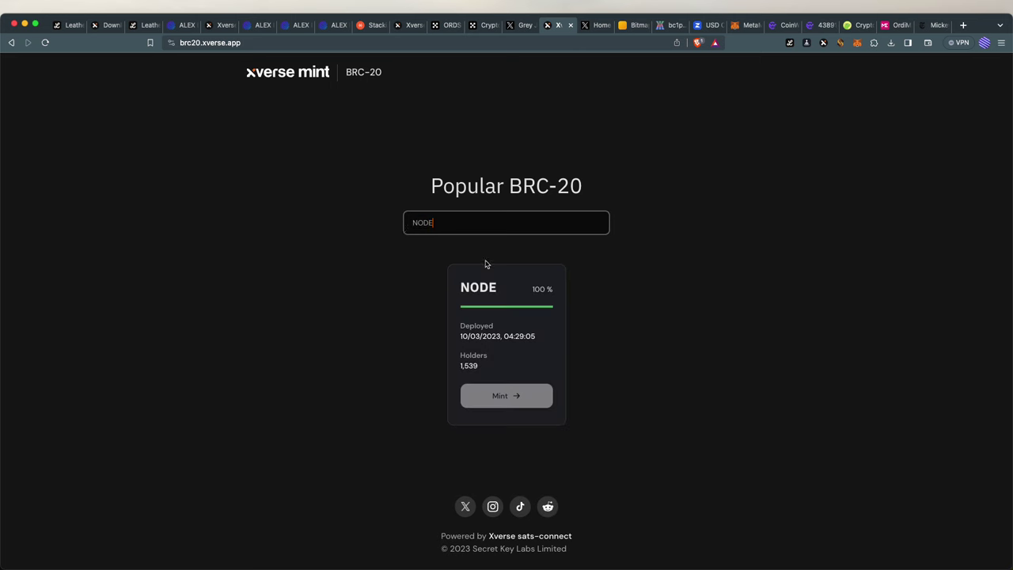
{"action": "left_click_drag", "start_coordinate": [444, 229], "coordinate": [391, 228]}
{"action": "type", "text": "cOIN"}
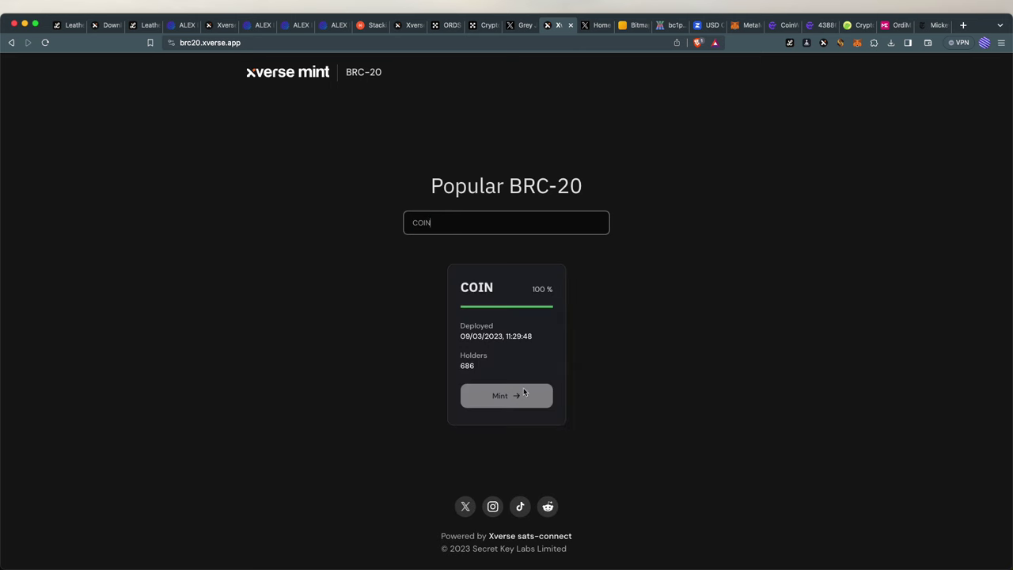
{"action": "left_click", "coordinate": [316, 71]}
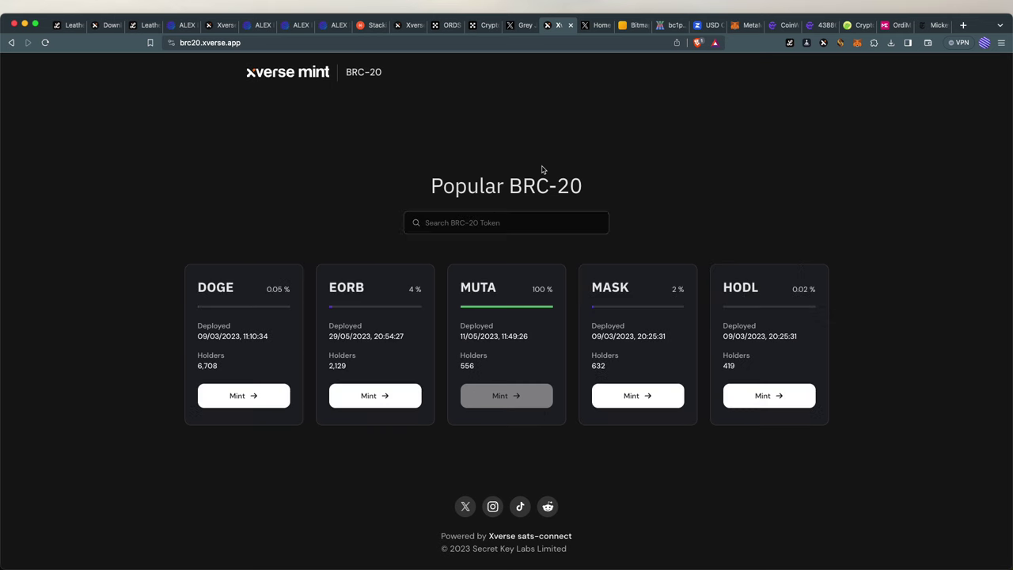
{"action": "scroll", "coordinate": [595, 420], "scroll_direction": "down", "scroll_amount": 1}
{"action": "scroll", "coordinate": [595, 421], "scroll_direction": "up", "scroll_amount": 1}
{"action": "left_click_drag", "start_coordinate": [430, 179], "coordinate": [664, 195]}
{"action": "left_click", "coordinate": [667, 196]}
{"action": "scroll", "coordinate": [611, 343], "scroll_direction": "down", "scroll_amount": 1}
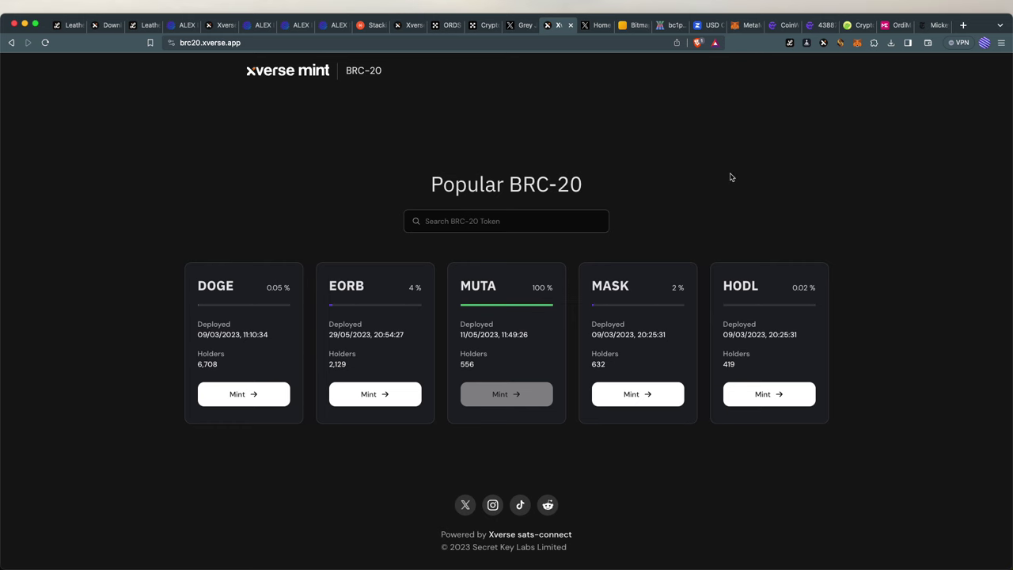
- Switch to the CoinW homepage and scroll down to its app download section
{"action": "left_click", "coordinate": [774, 30]}
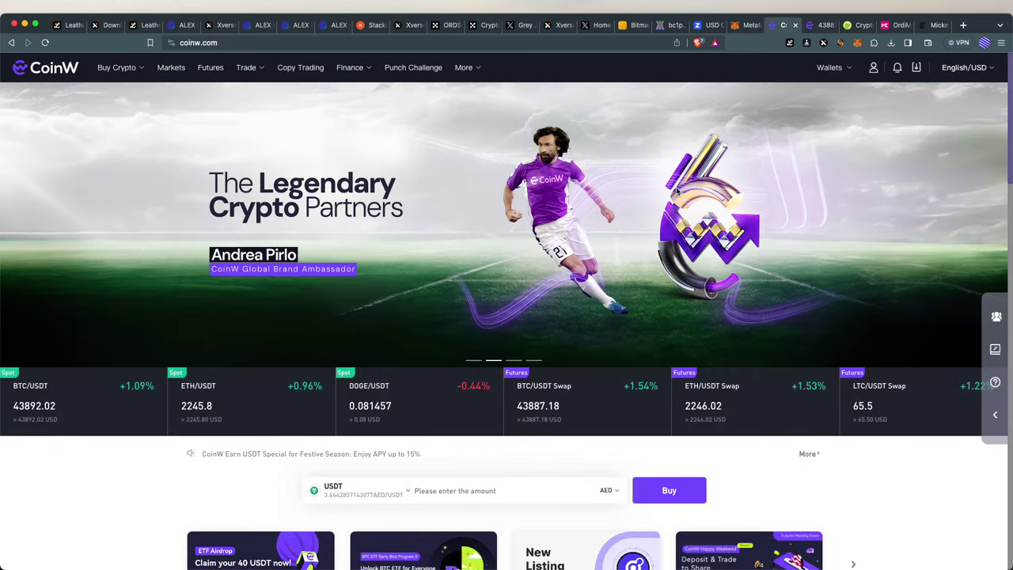
{"action": "scroll", "coordinate": [676, 190], "scroll_direction": "down", "scroll_amount": 10}
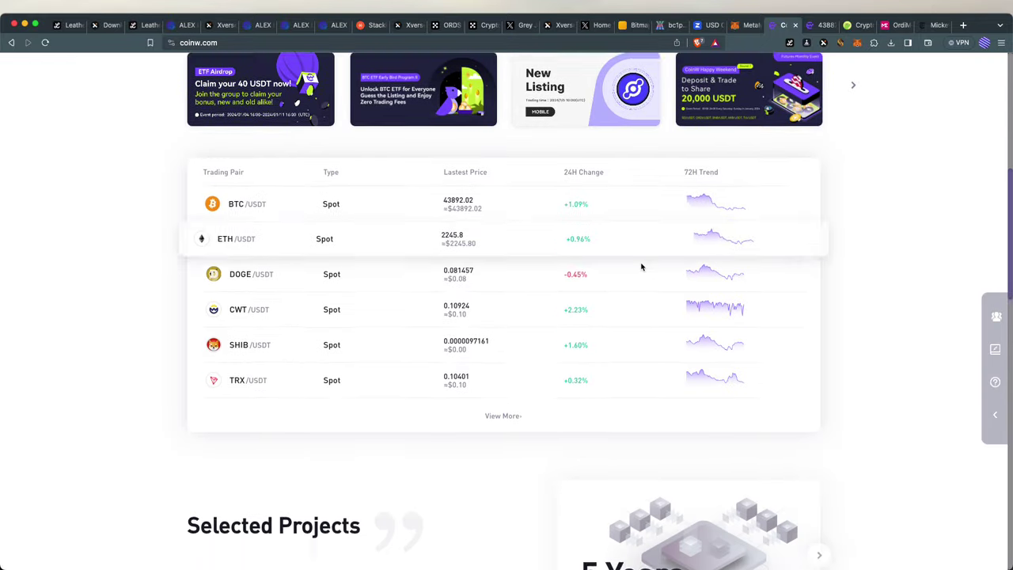
{"action": "scroll", "coordinate": [642, 267], "scroll_direction": "down", "scroll_amount": 5}
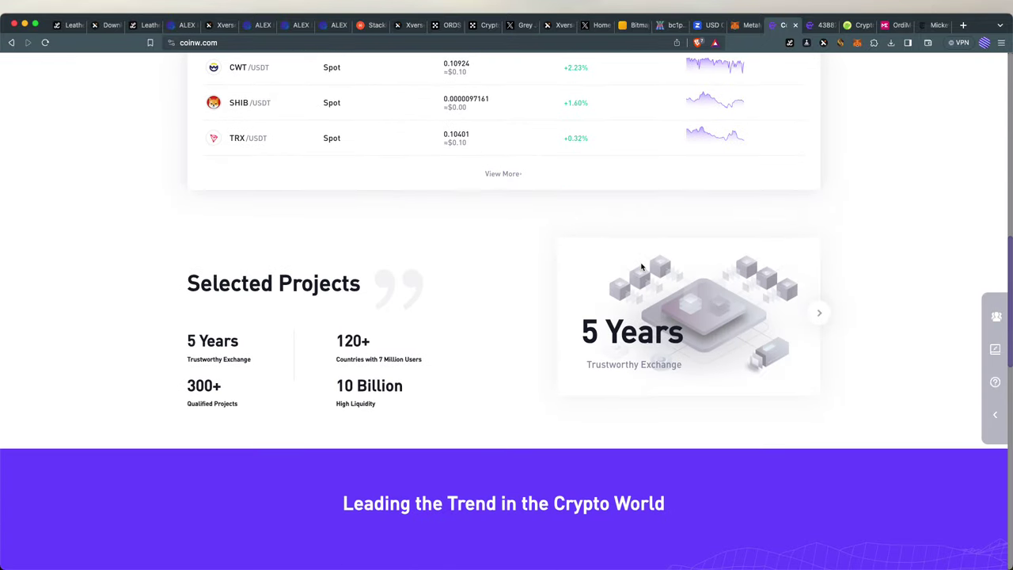
{"action": "scroll", "coordinate": [642, 267], "scroll_direction": "down", "scroll_amount": 15}
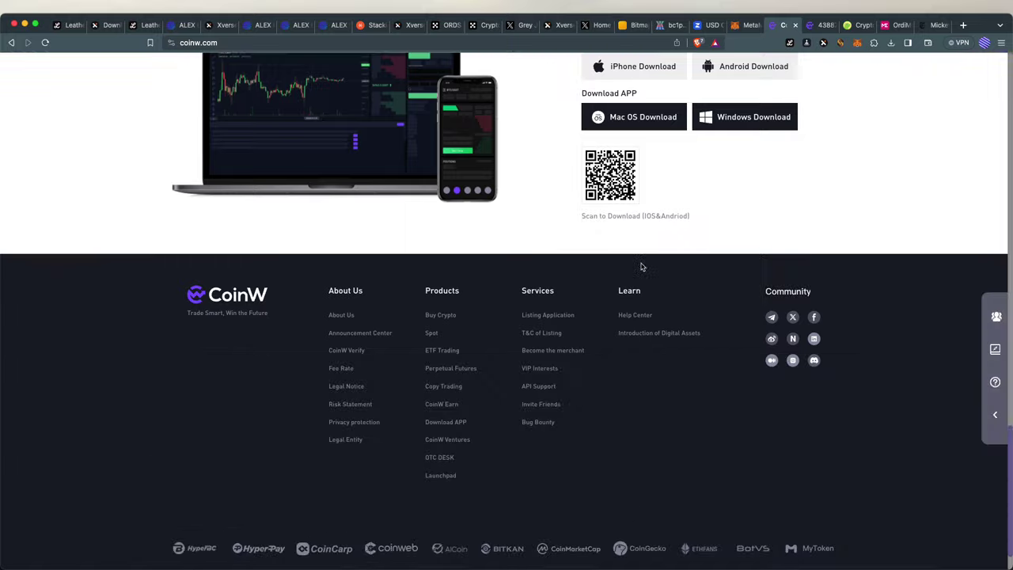
{"action": "scroll", "coordinate": [642, 266], "scroll_direction": "up", "scroll_amount": 2}
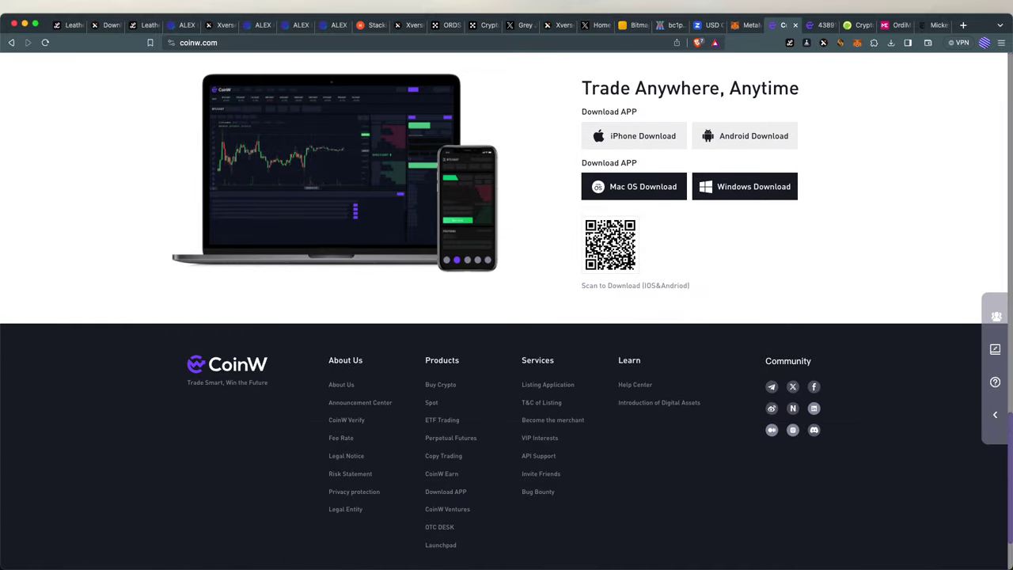